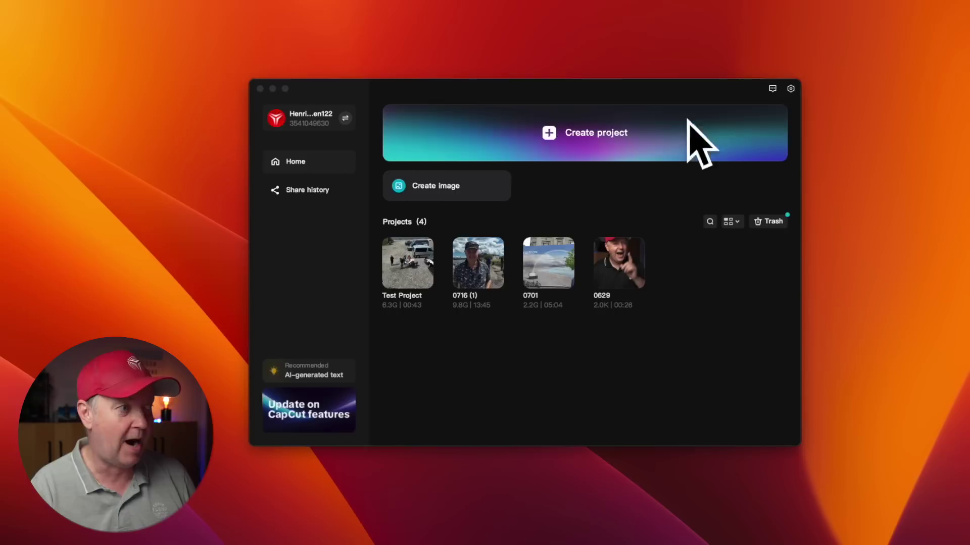
Create a new project and import all the drone clips from the Trekroner fortress folder
click(549, 133)
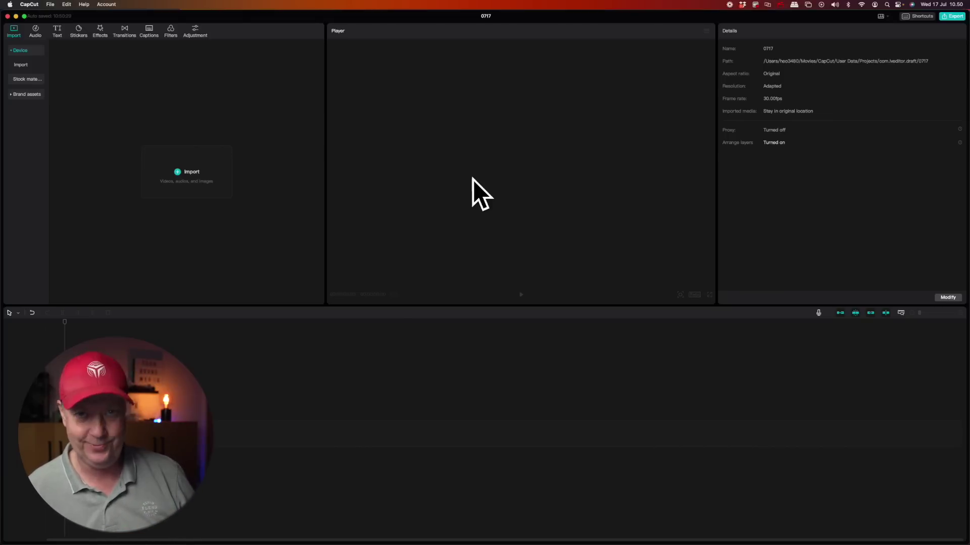
click(178, 171)
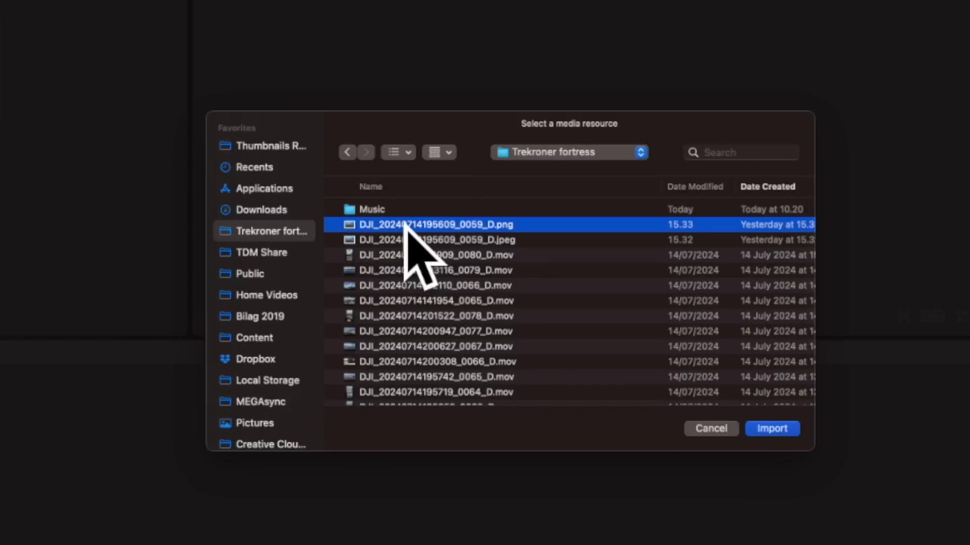
click(391, 208)
scroll(419, 255, down, 5)
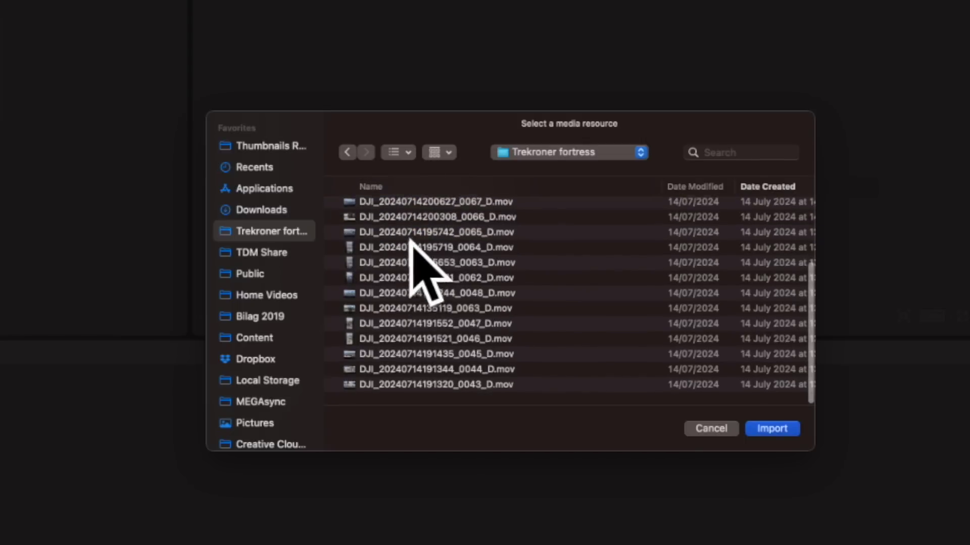
shift+click(437, 389)
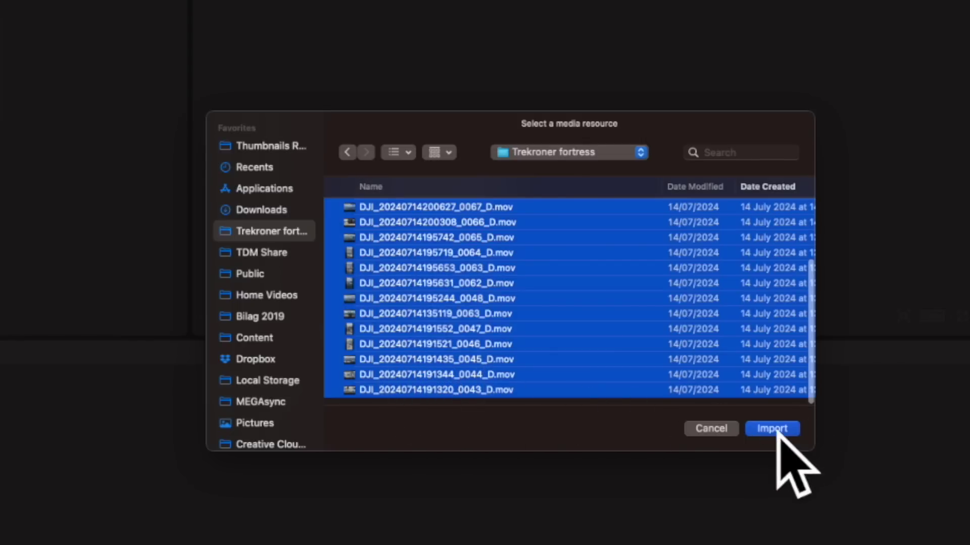
click(778, 433)
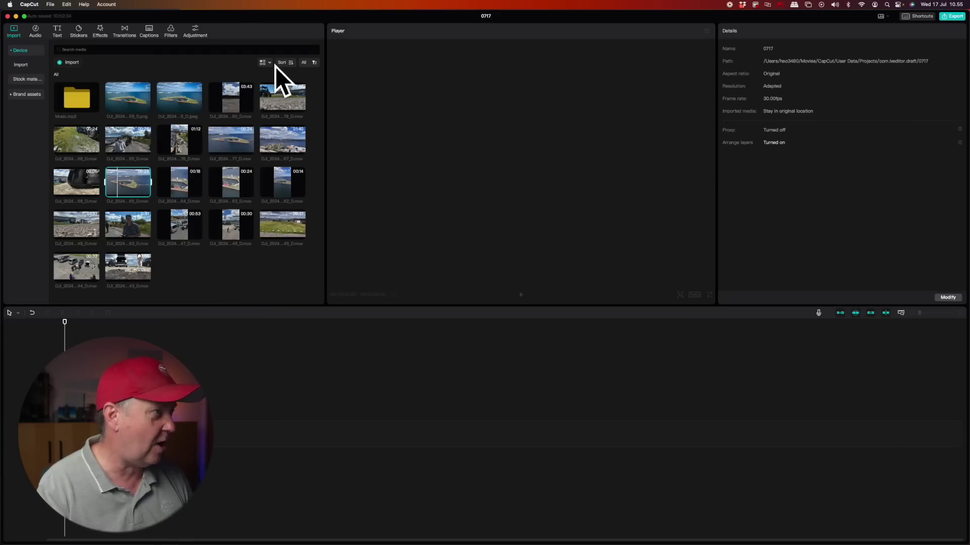
Switch the media panel to List view and scroll down through the imported DJI drone clips
click(265, 62)
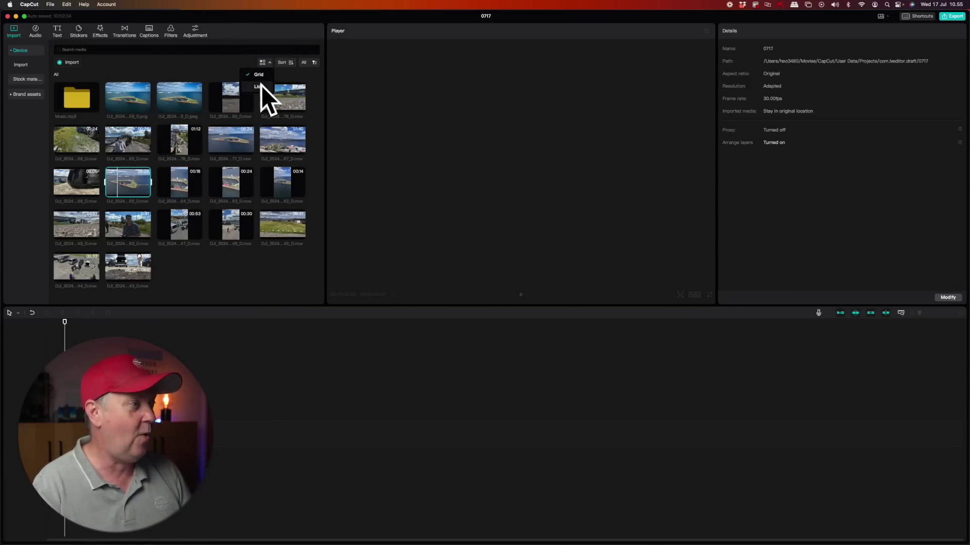
click(259, 86)
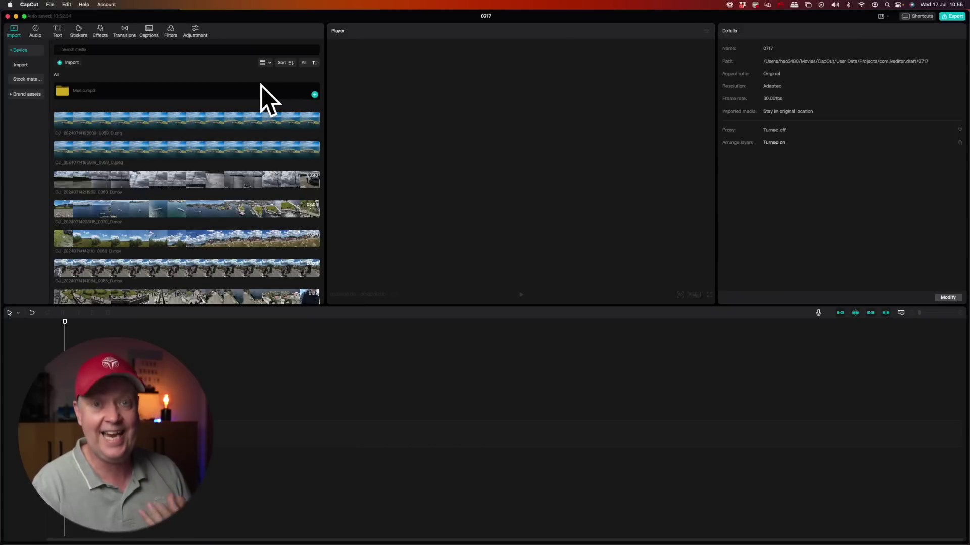
scroll(238, 116, down, 2)
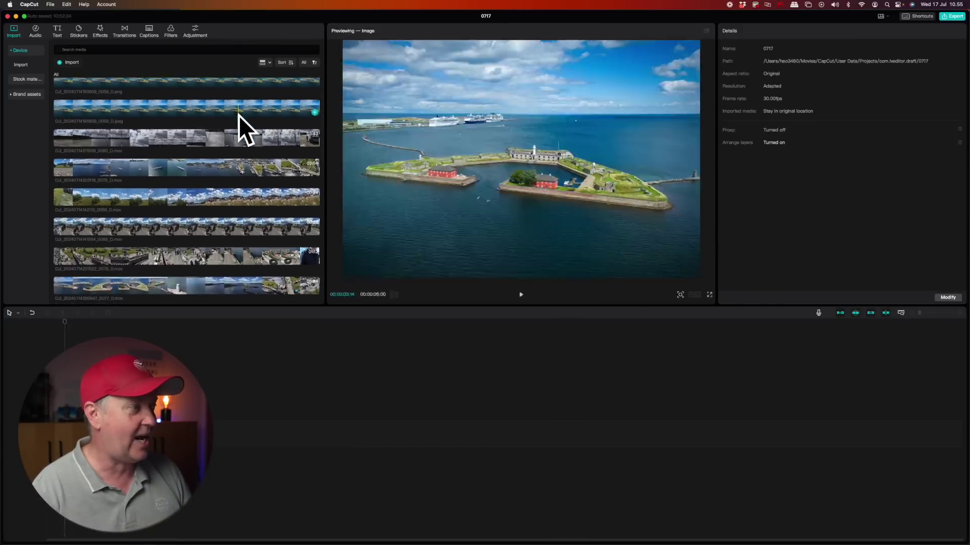
scroll(238, 117, down, 6)
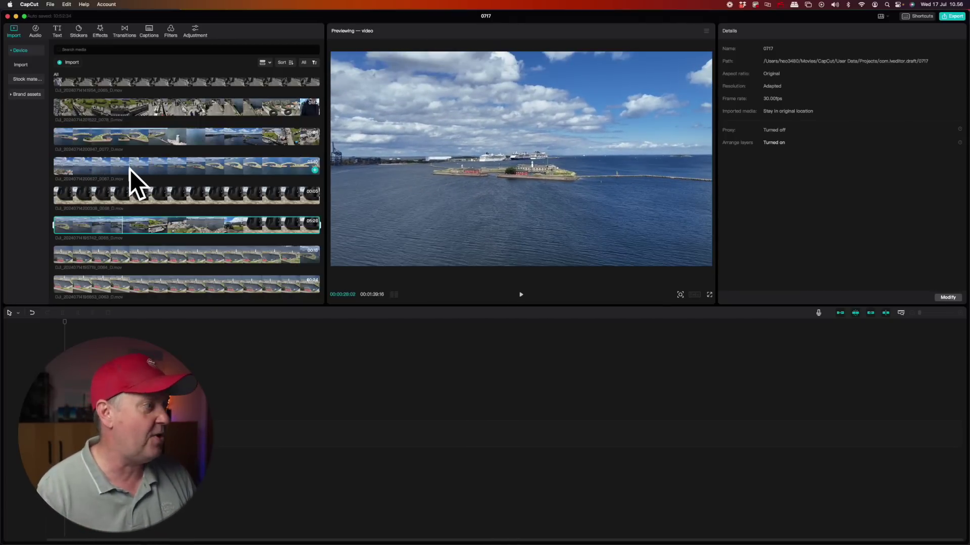
scroll(130, 169, down, 1)
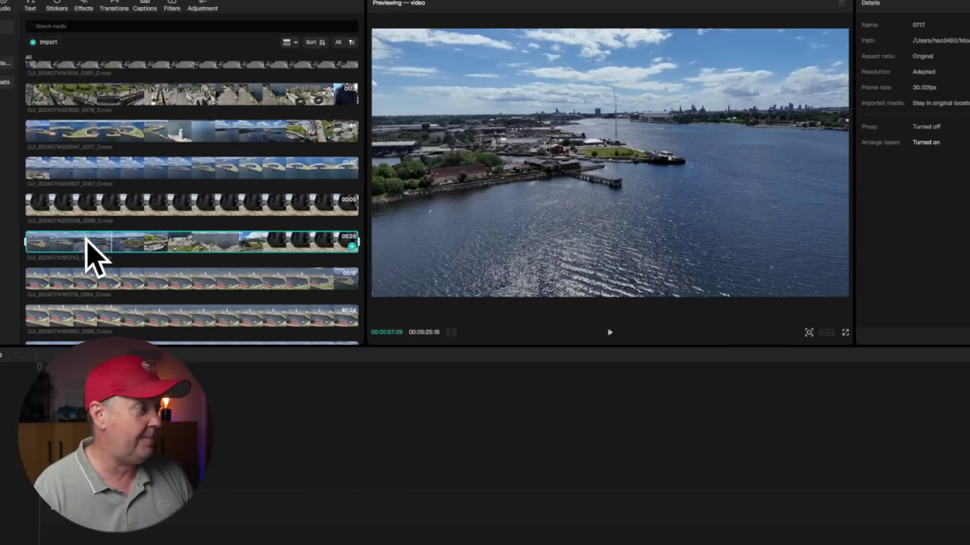
click(86, 243)
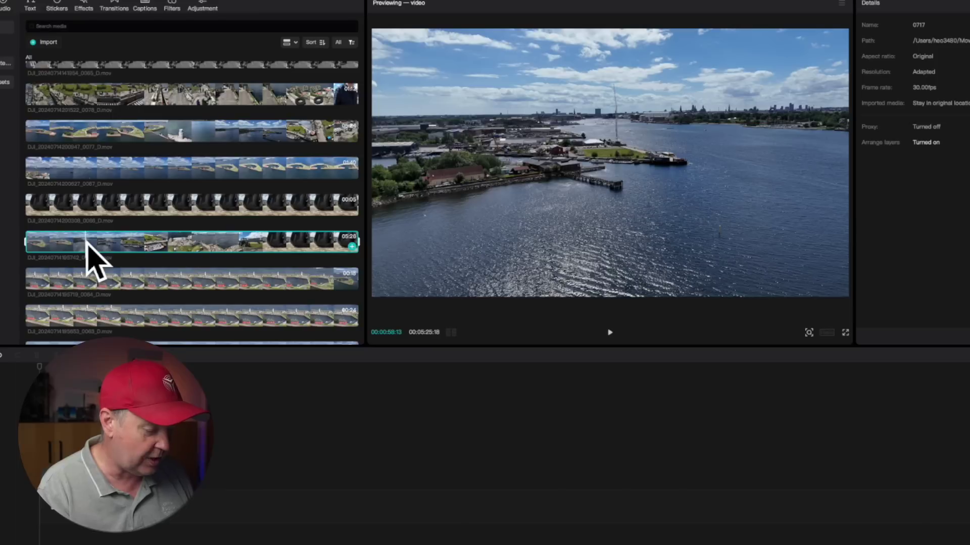
key(l)
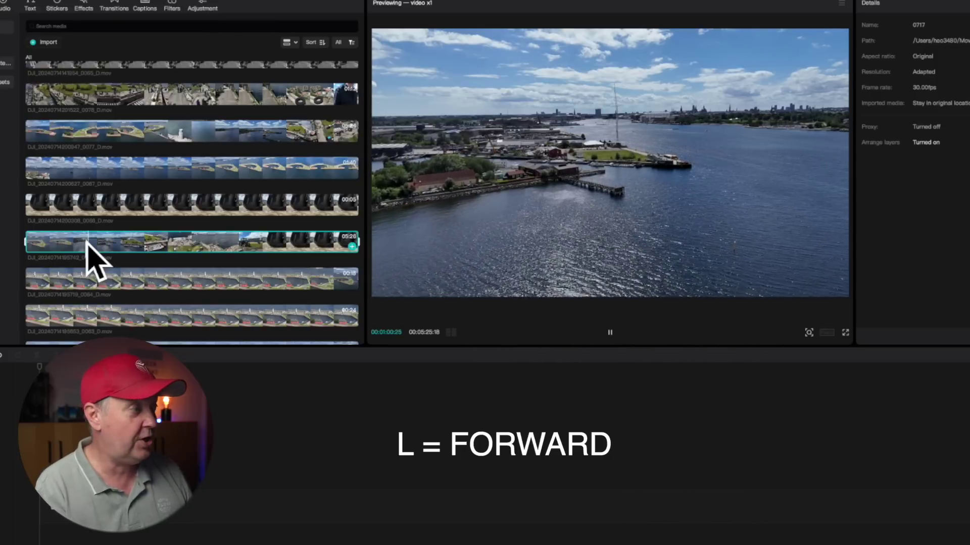
key(k)
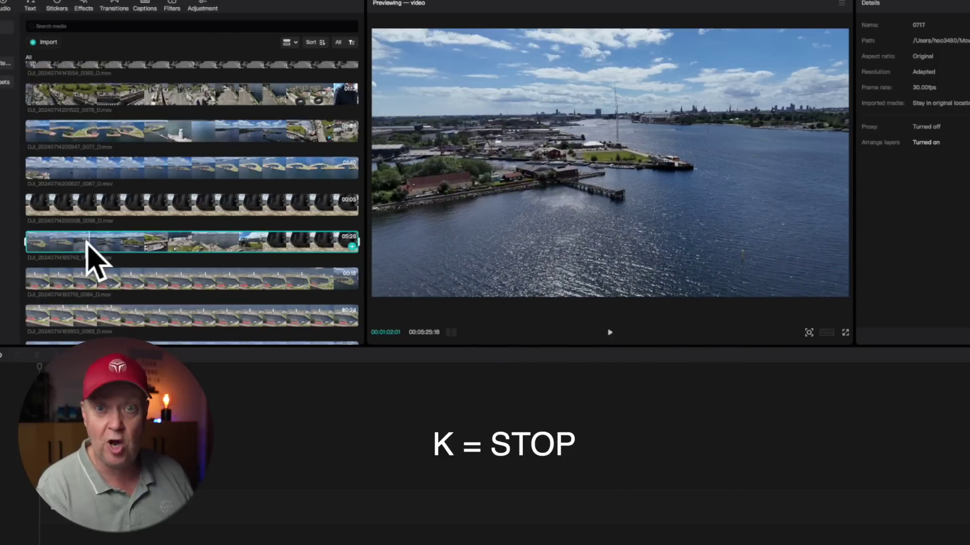
key(j)
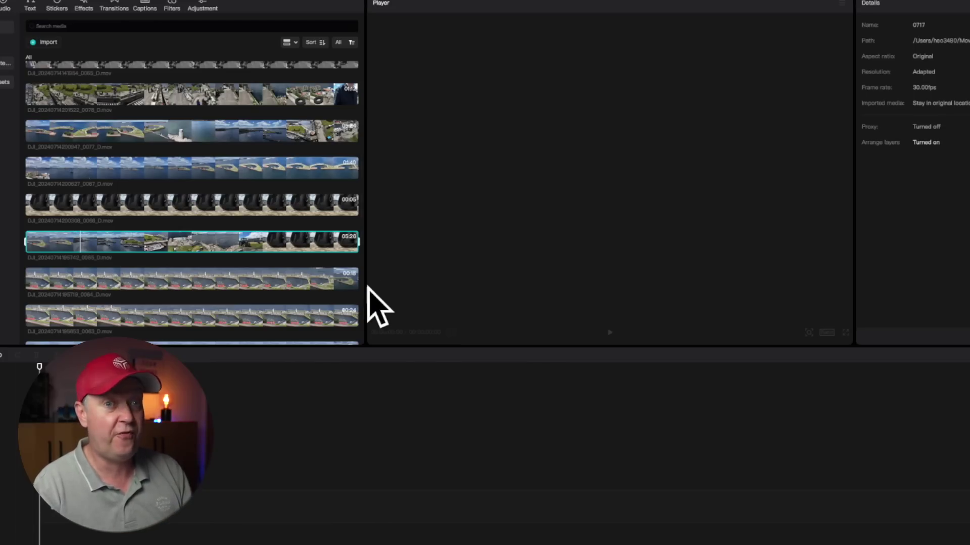
click(290, 43)
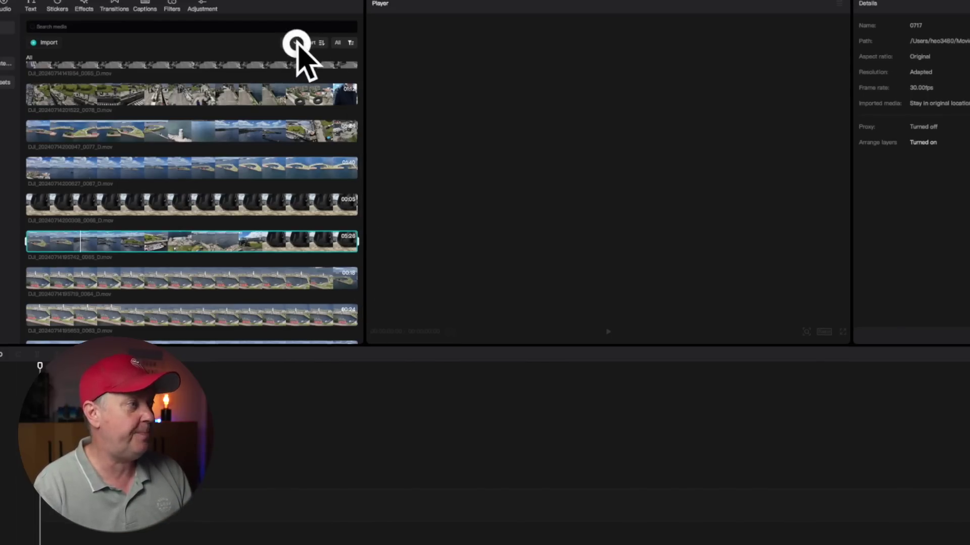
Set the media panel back to Grid view and preview the 5:23 fortress aerial clip
click(287, 59)
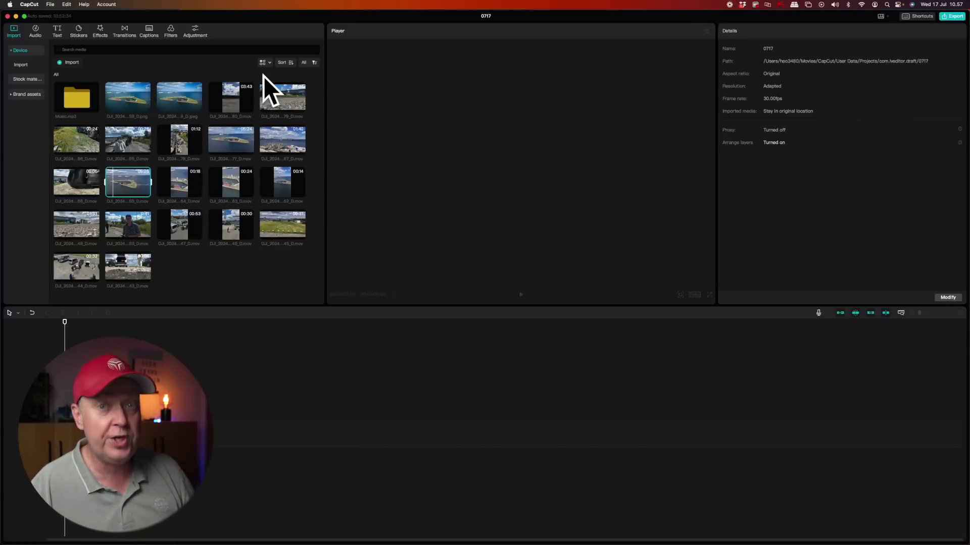
click(238, 148)
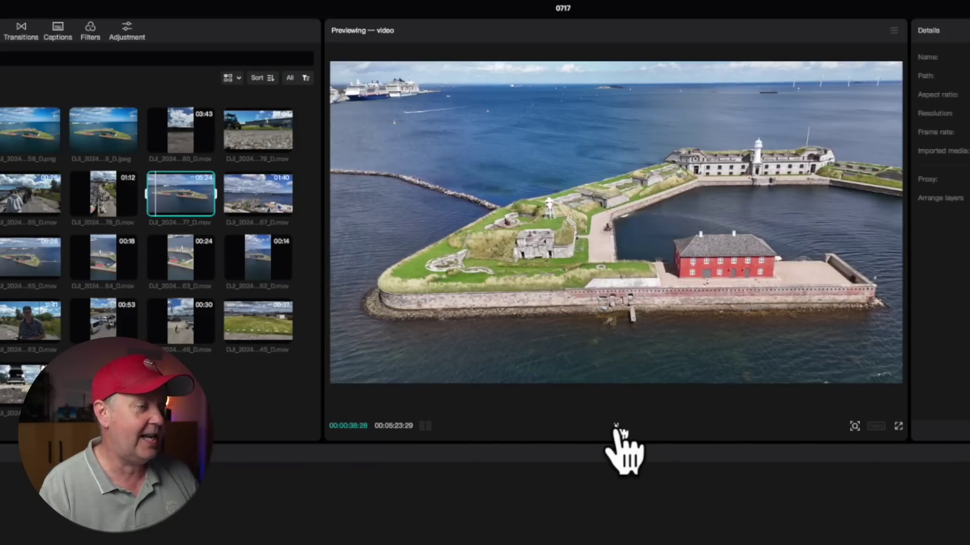
Play the fortress clip, zoom and pan the preview to the red quay house, then pause at about 0:42
click(616, 425)
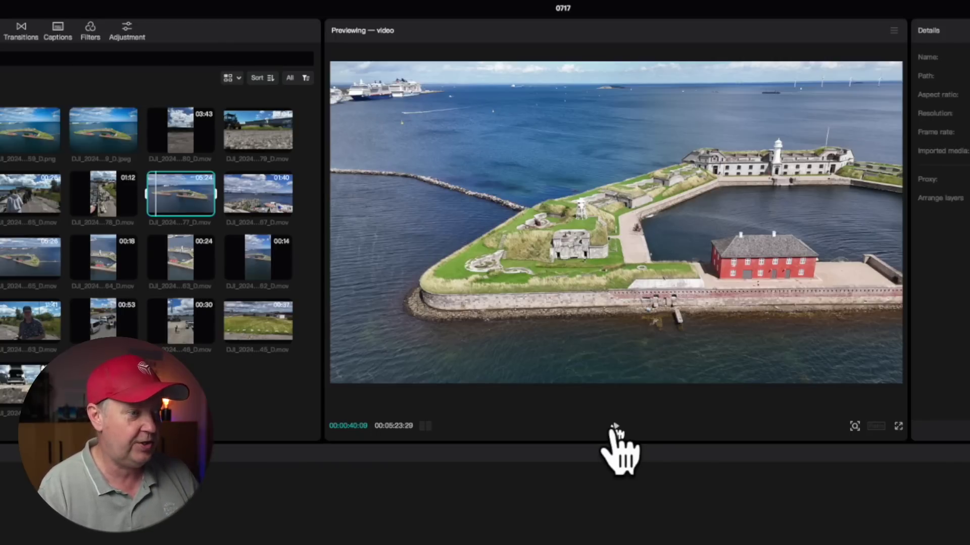
click(854, 427)
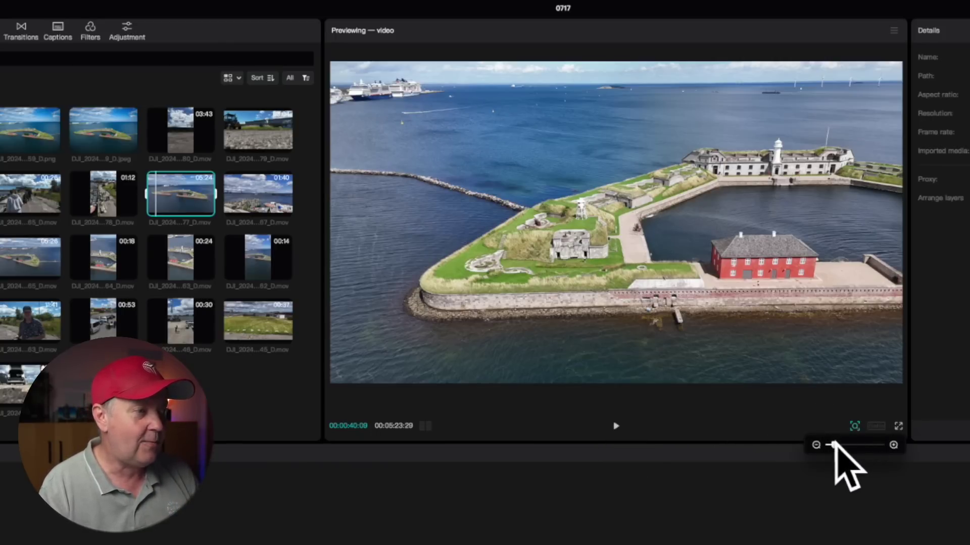
drag(833, 445, 846, 447)
click(801, 327)
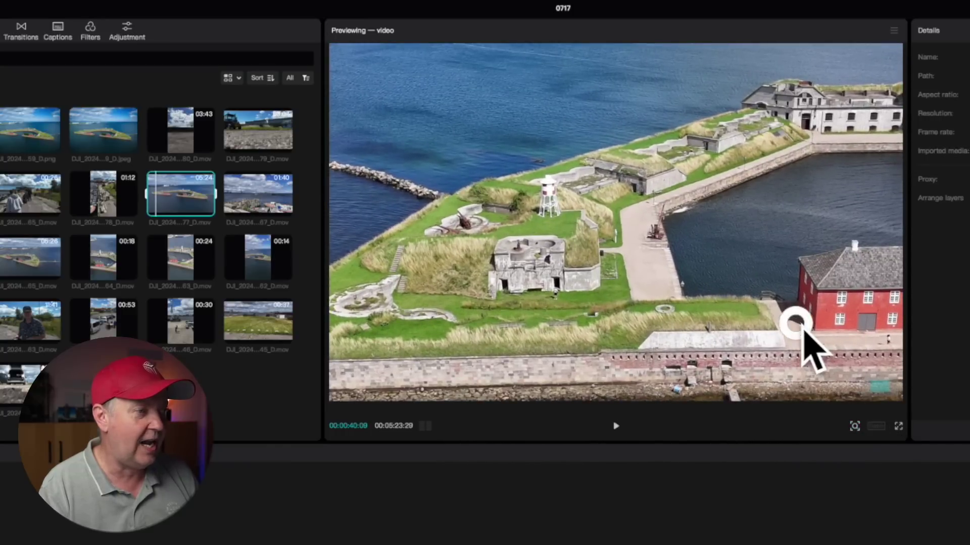
drag(870, 390, 883, 394)
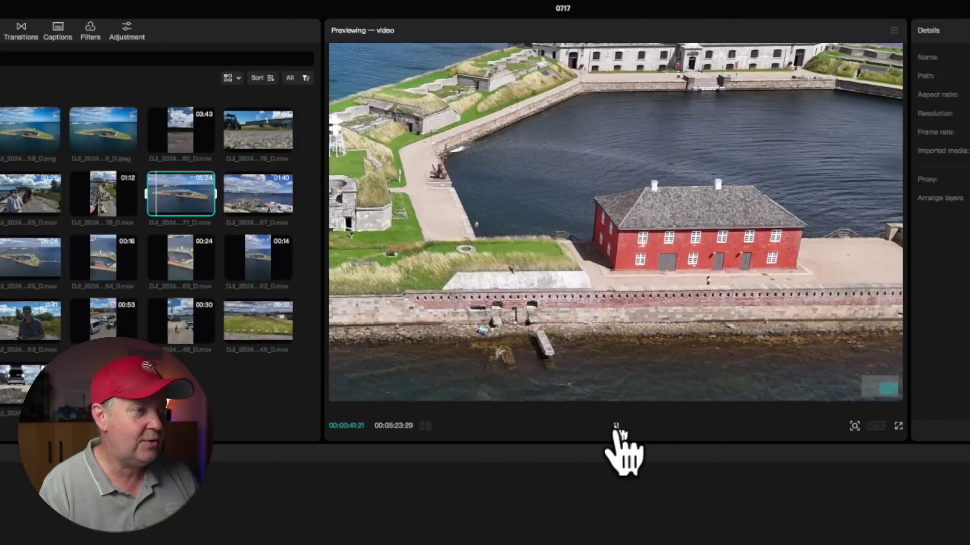
click(617, 426)
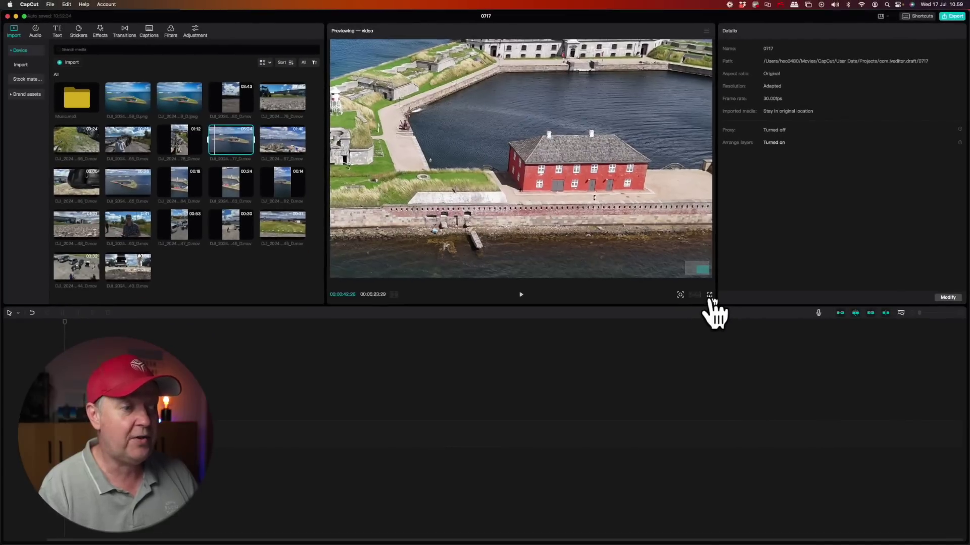
click(899, 426)
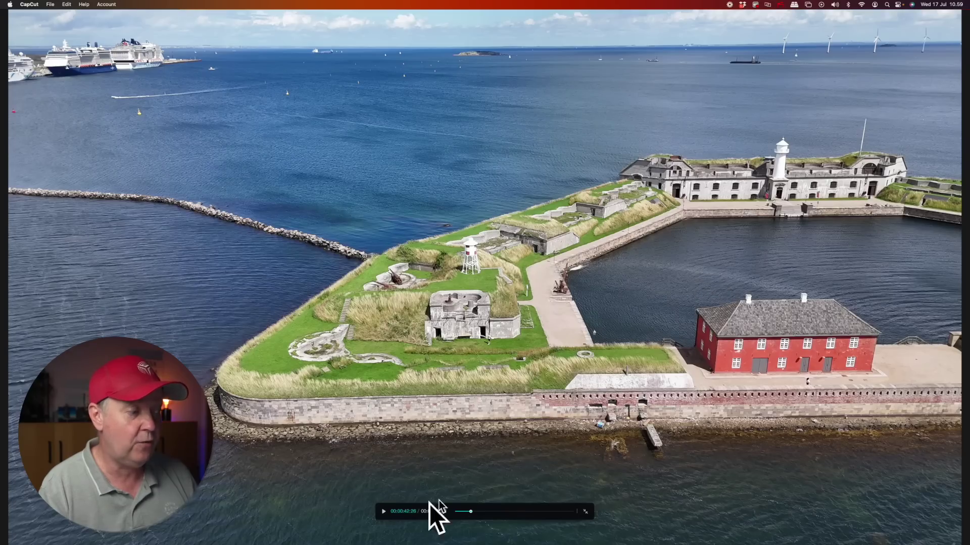
click(383, 512)
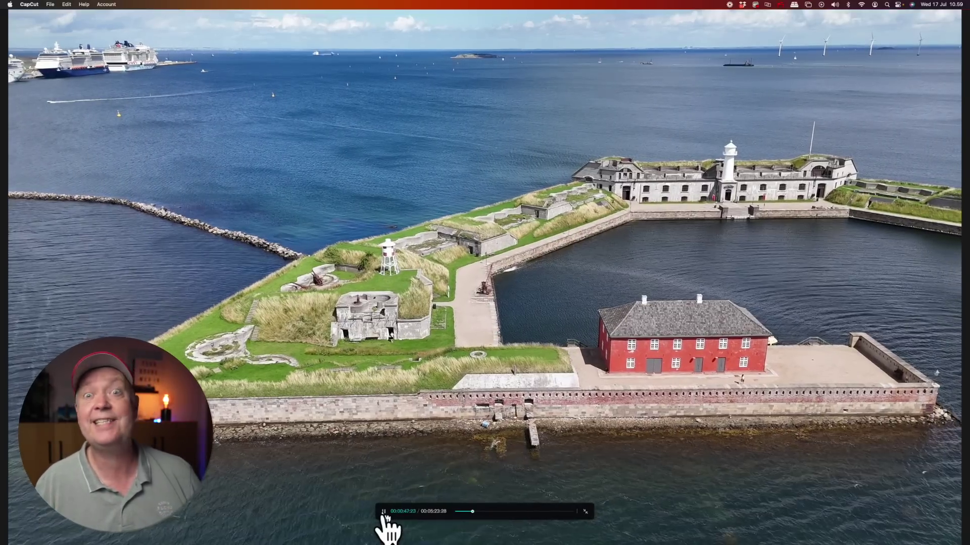
key(Escape)
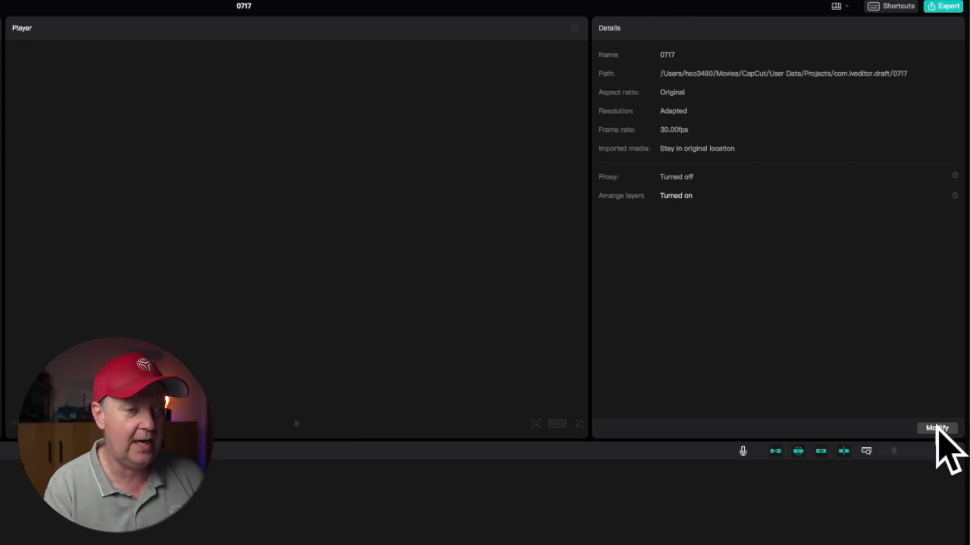
In Project settings, replace the project name 0717 with Trekroner
click(947, 310)
click(476, 207)
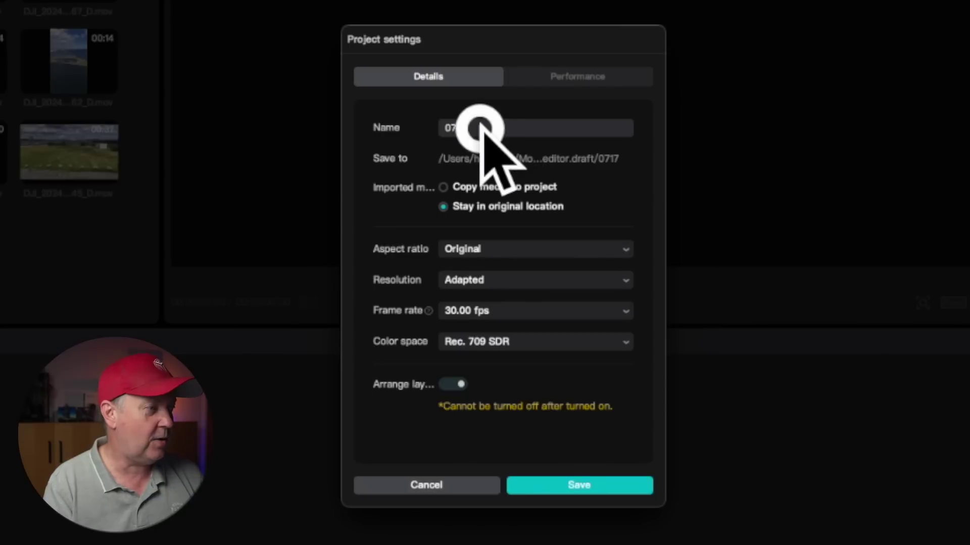
drag(480, 127, 423, 119)
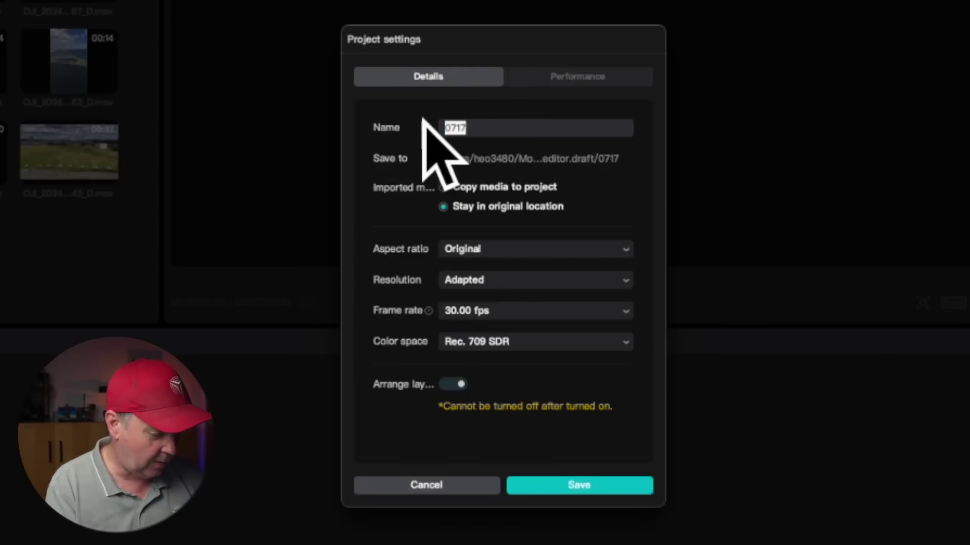
text(Trekroner)
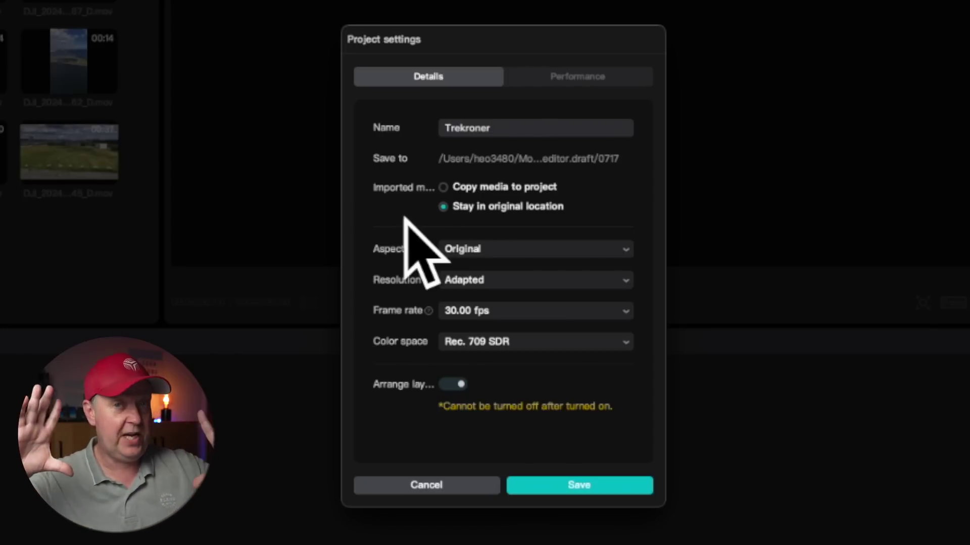
Change the aspect ratio from Original to 16:9 and save the project settings
click(462, 248)
click(502, 294)
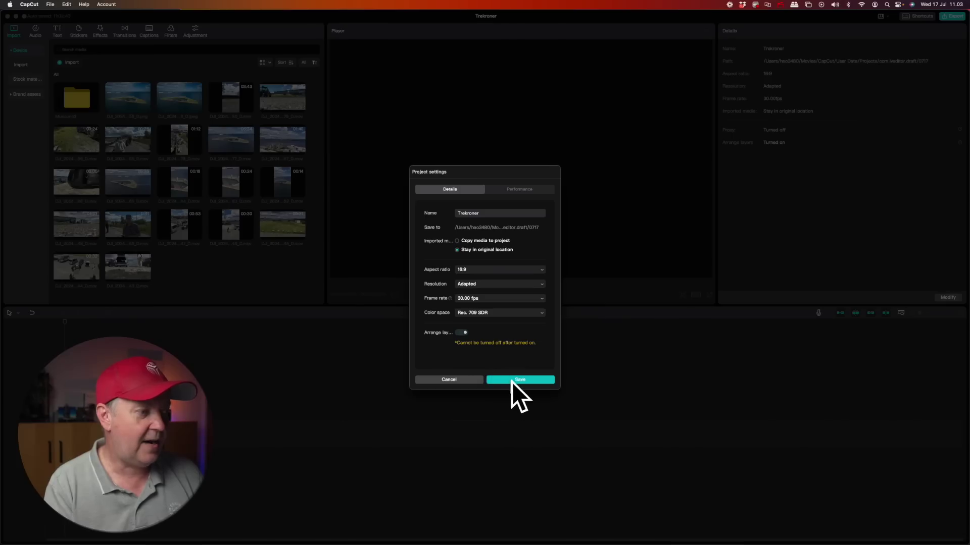
click(511, 380)
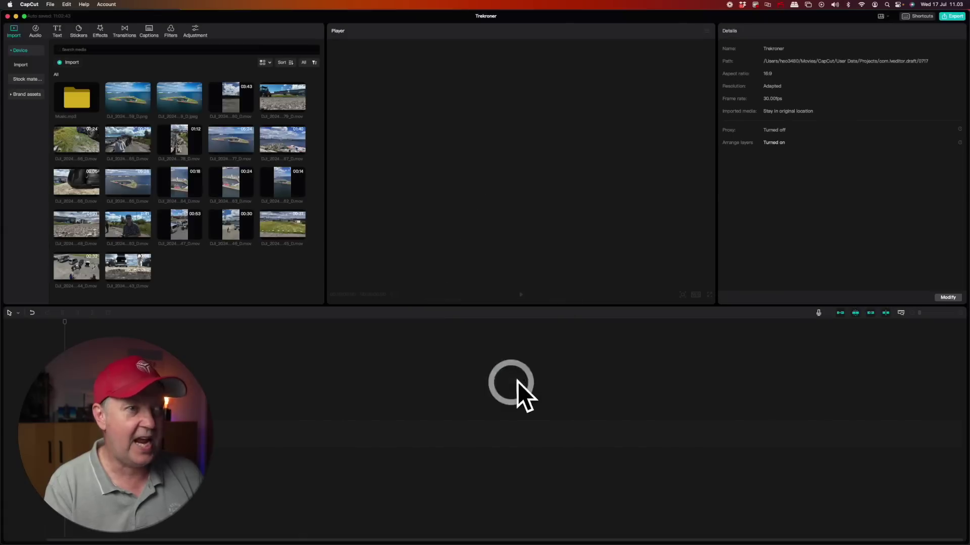